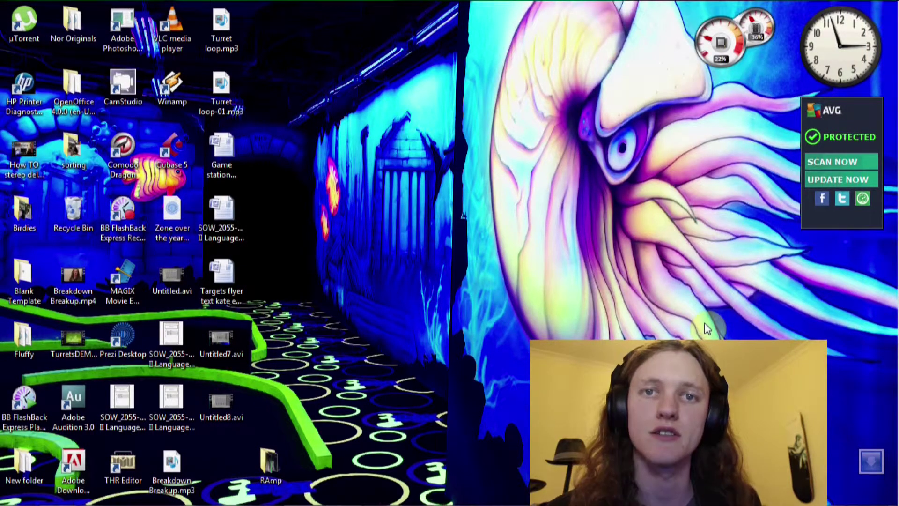
Launch Audition 3.0, widen the Mixer panel, and open the recent session Mantle.ses
left_click(86, 404)
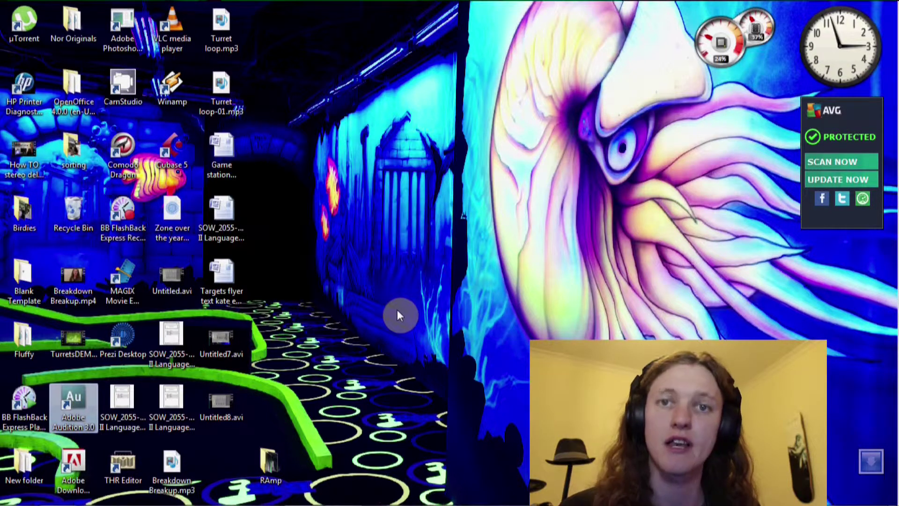
key("Return")
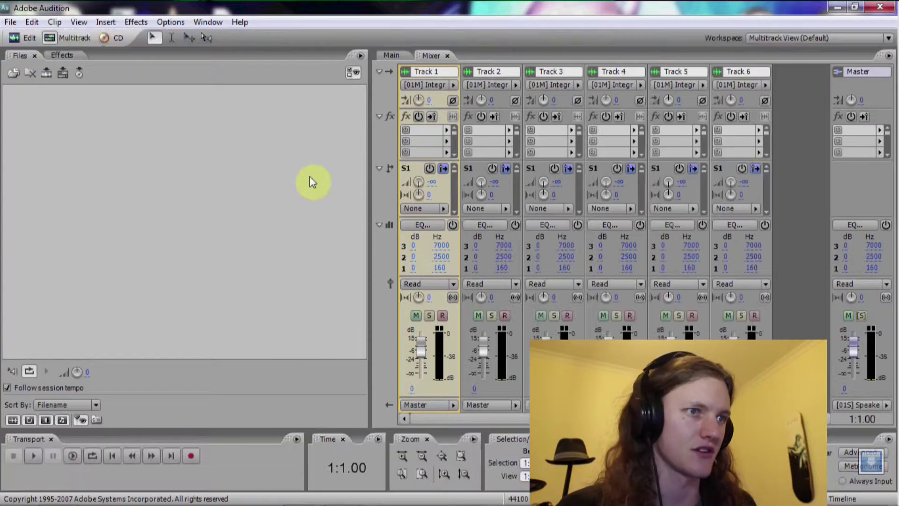
left_click_drag(369, 119, 119, 117)
left_click(7, 24)
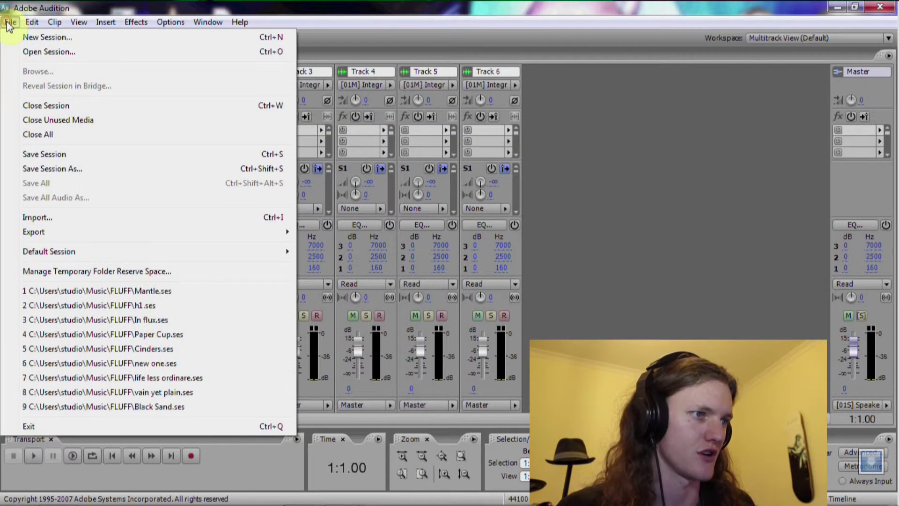
left_click(157, 287)
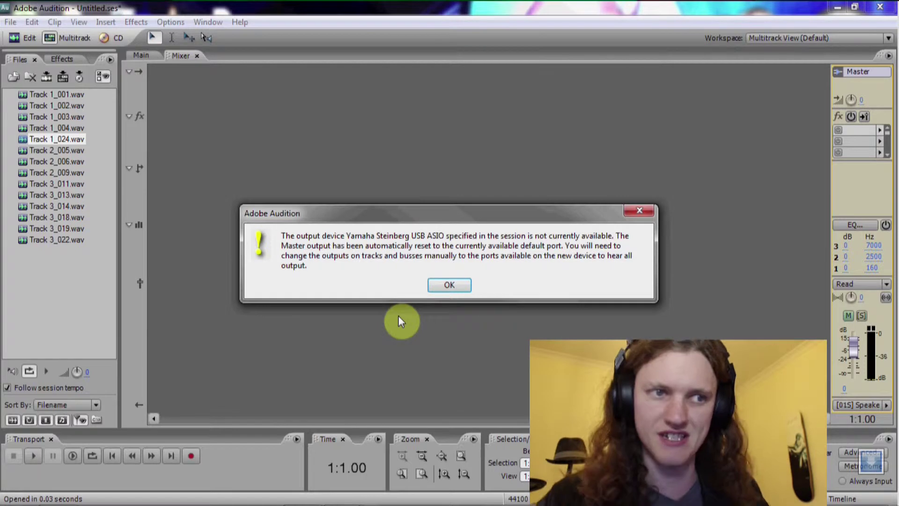
Dismiss the output-device warning and mute the Bass and Guit Rhythm tracks in multitrack view
left_click(466, 291)
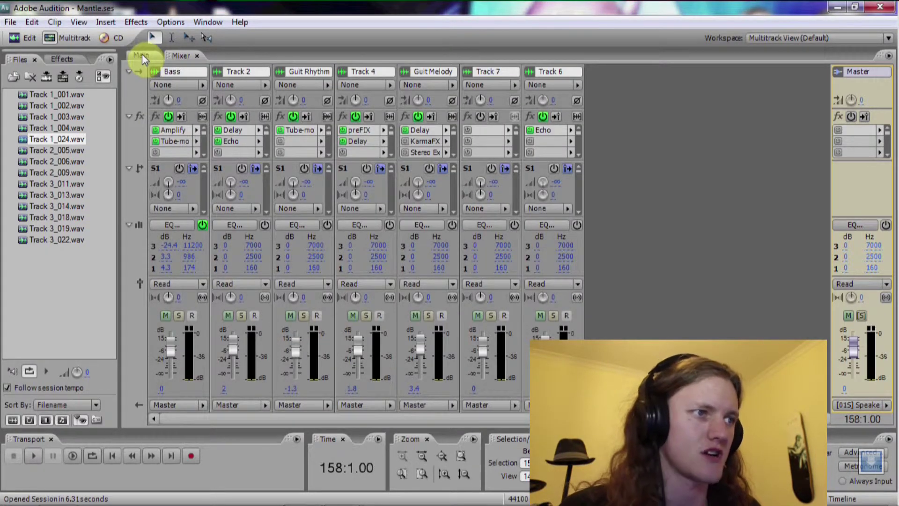
left_click(142, 56)
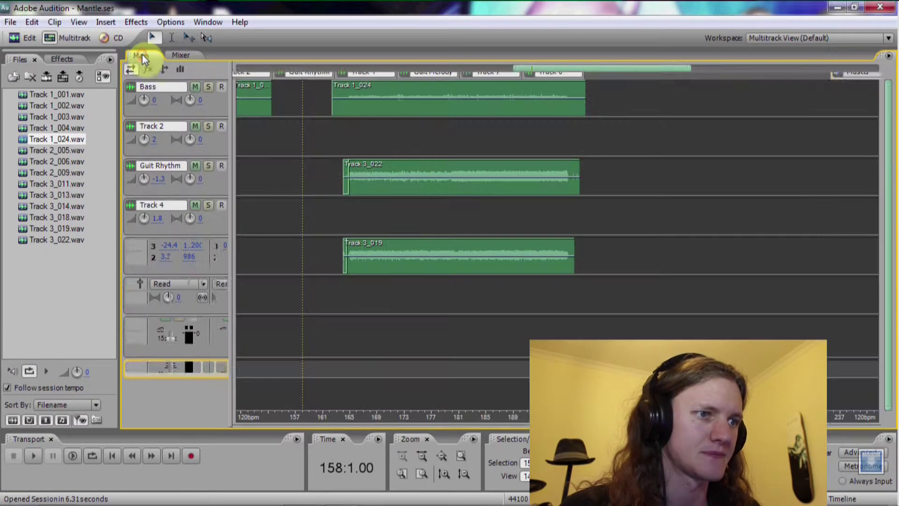
left_click(351, 83)
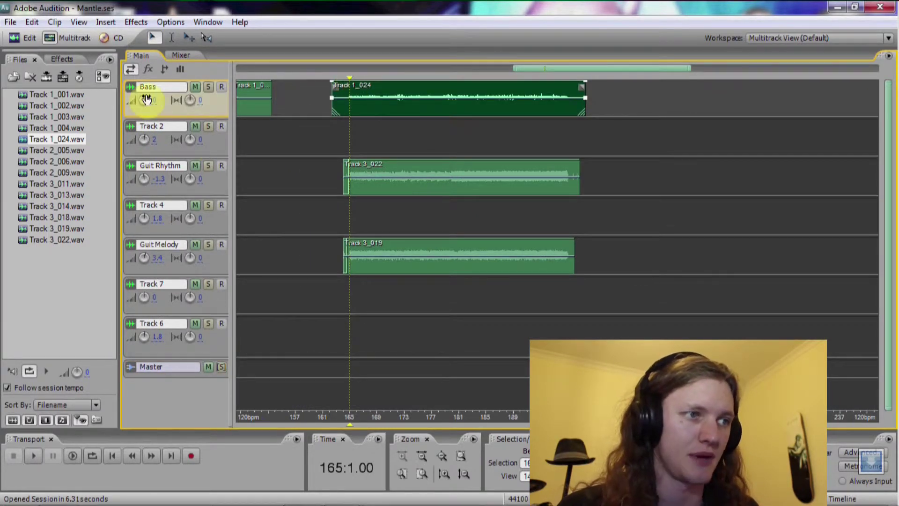
left_click(193, 87)
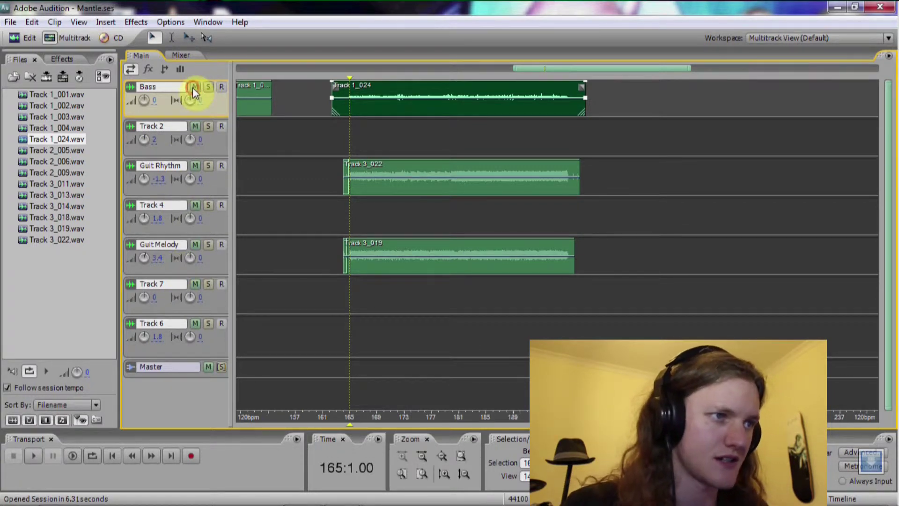
left_click(196, 166)
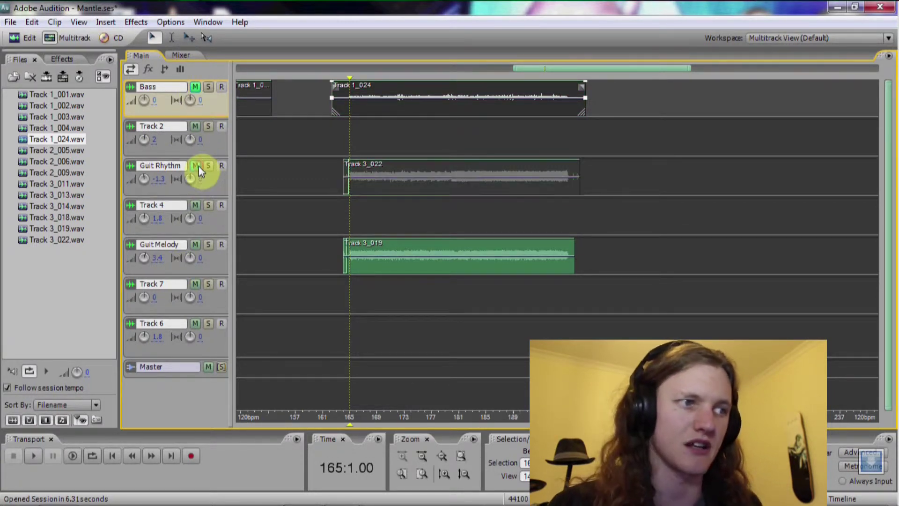
From the mixer, play the session, unmute Guit Rhythm alongside the melody, then stop
left_click(182, 55)
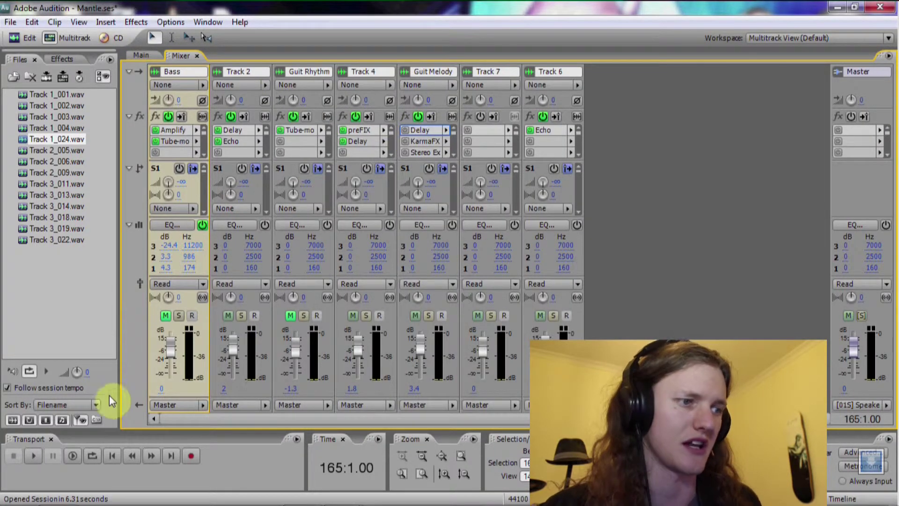
left_click(34, 458)
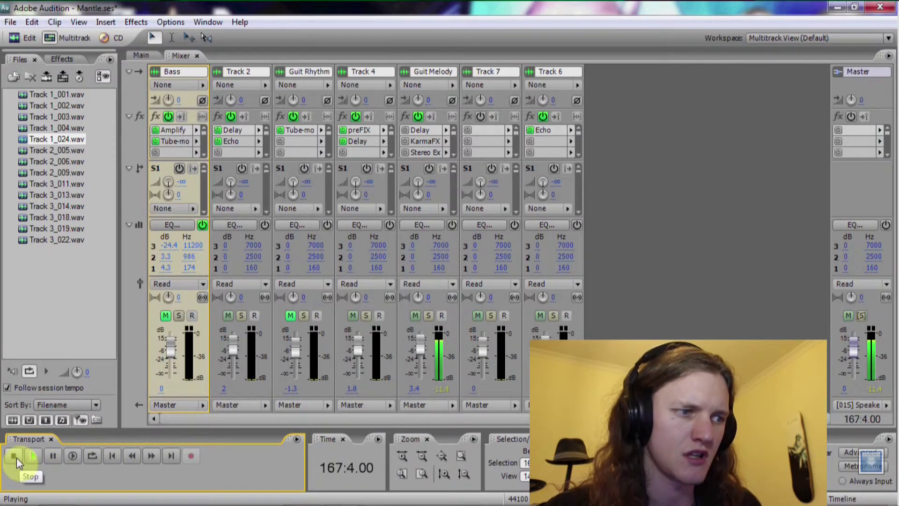
left_click(291, 315)
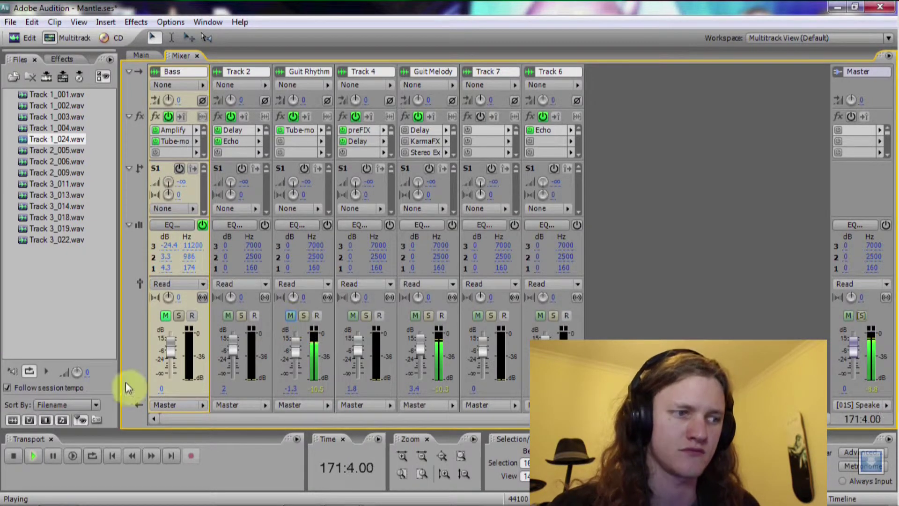
left_click(12, 457)
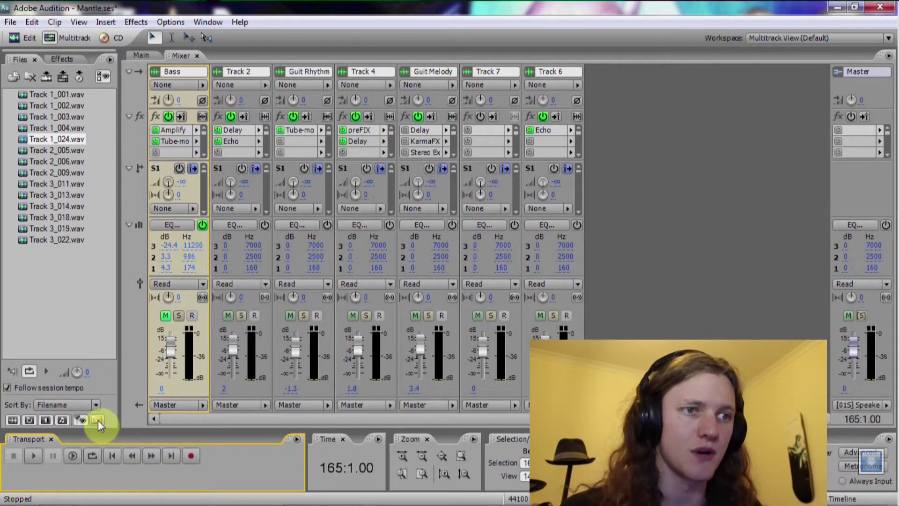
Load Guit Melody's Delay effect with the Room Ambience preset and start playback to audition it
double_click(424, 133)
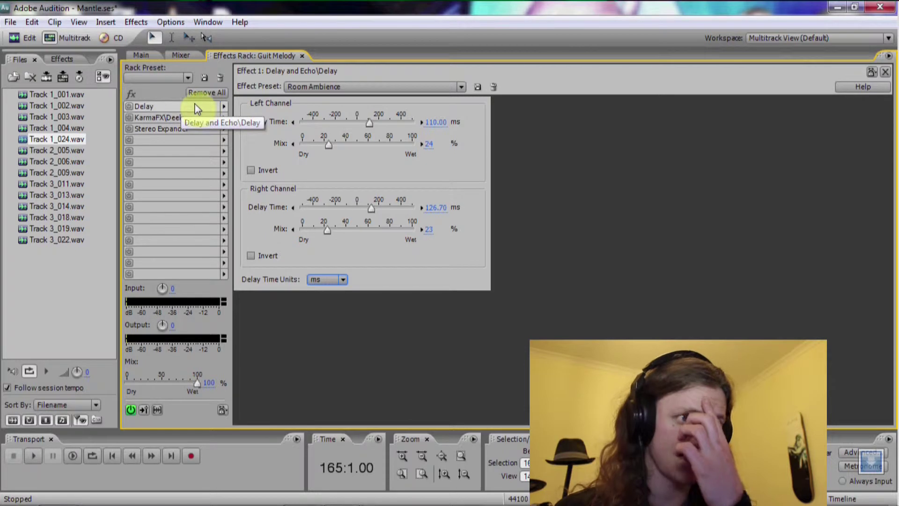
left_click(224, 106)
mouse_move(263, 147)
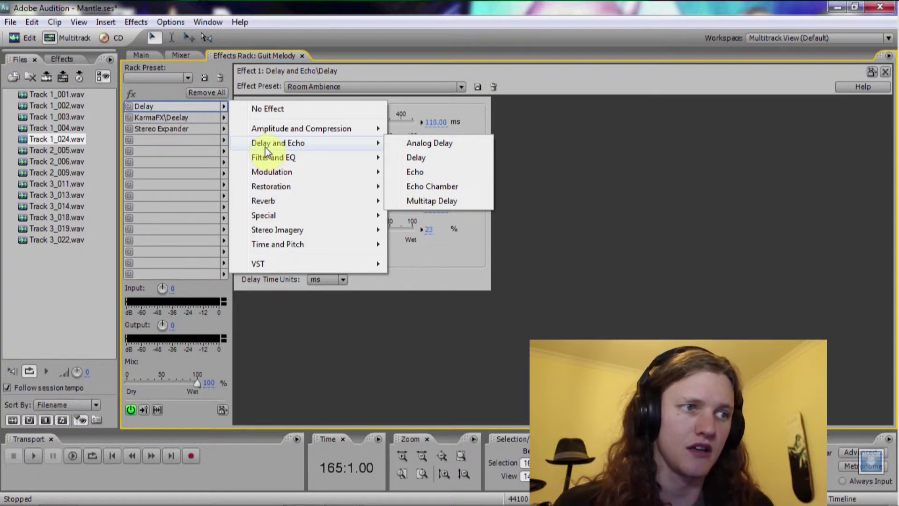
left_click(404, 157)
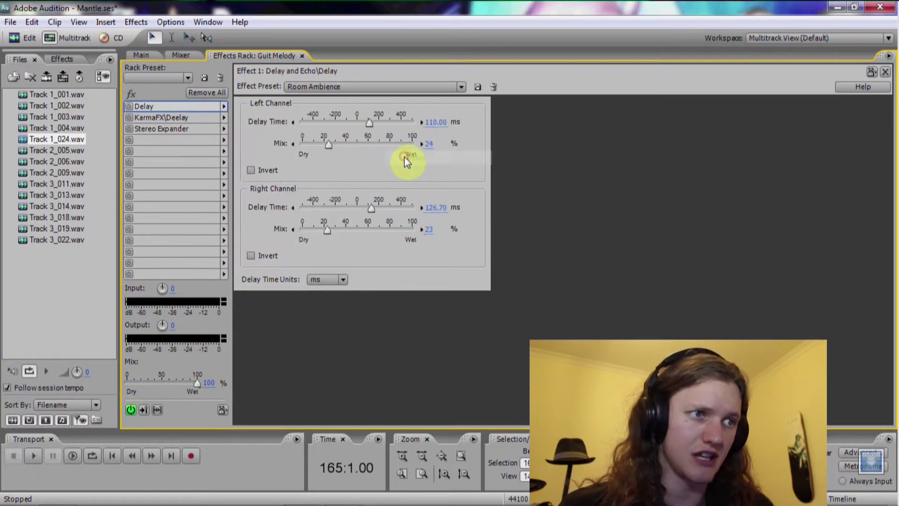
left_click(406, 86)
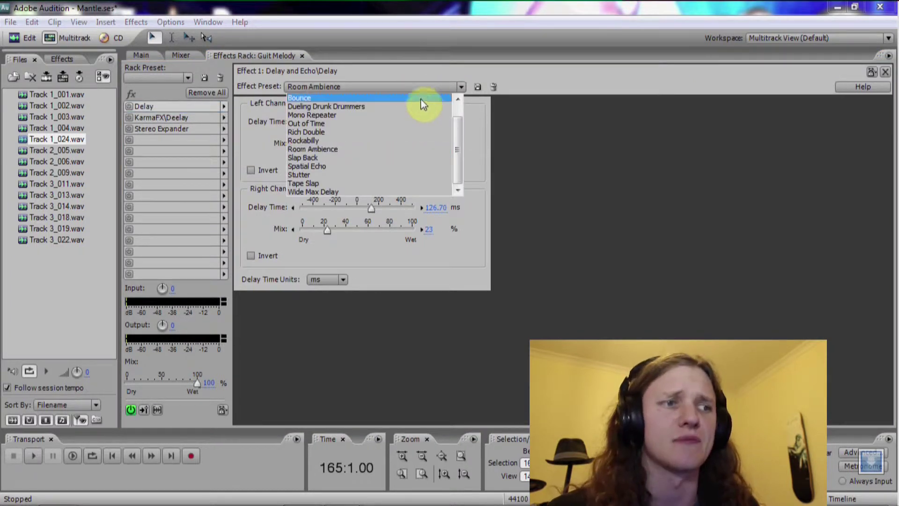
left_click(344, 149)
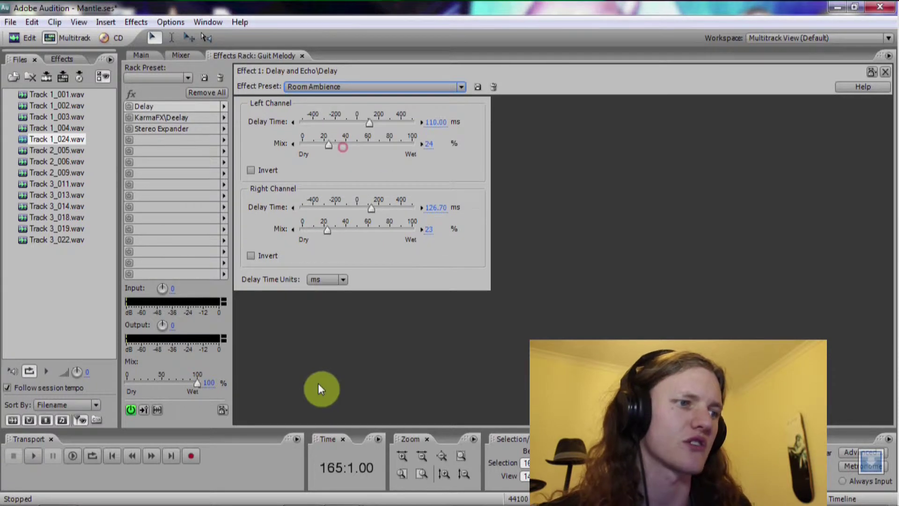
left_click(129, 110)
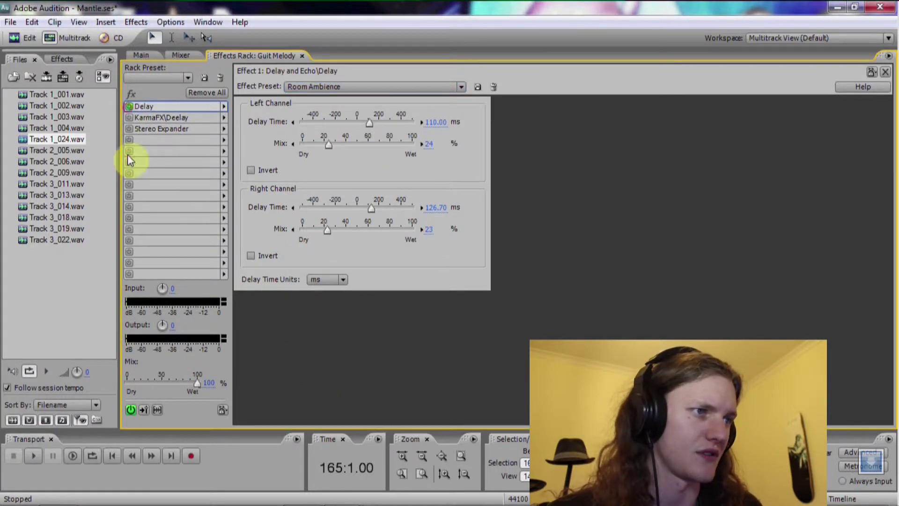
left_click(35, 457)
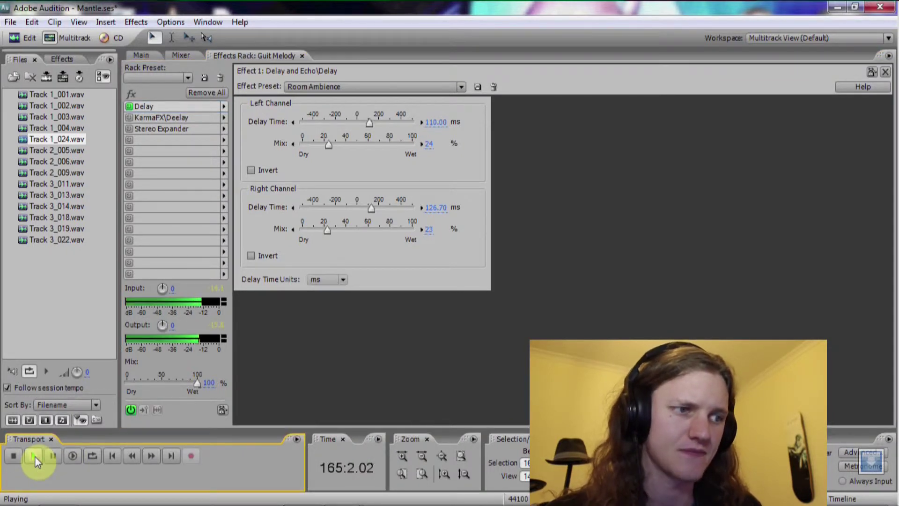
Bypass Guit Rhythm's effects, return to the Guit Melody effects rack, and stop playback
left_click(178, 56)
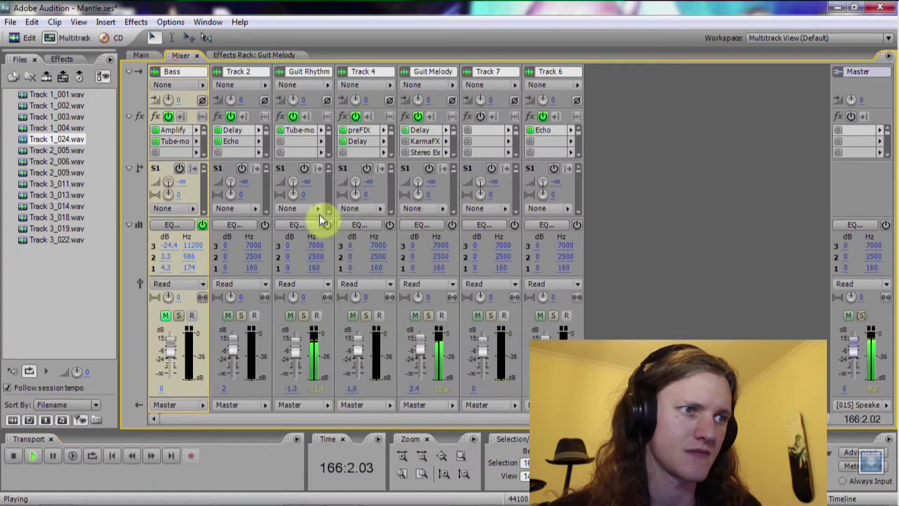
left_click(293, 116)
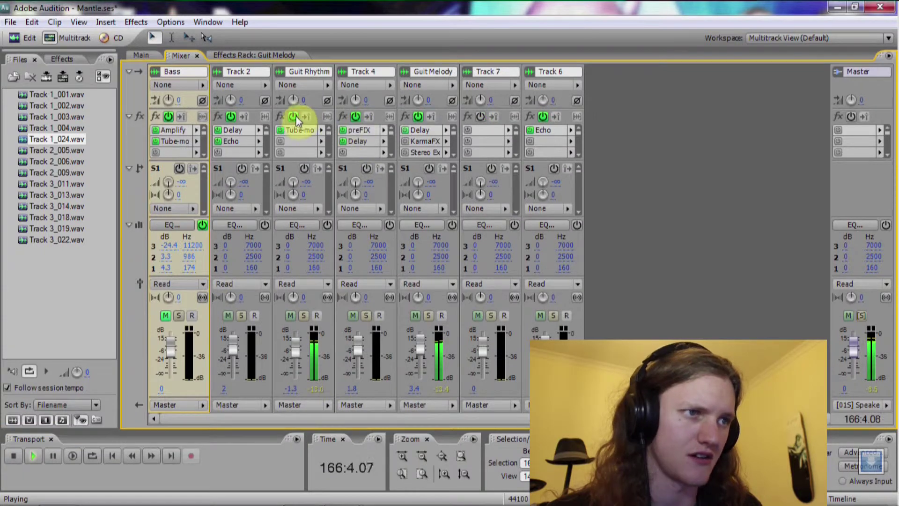
left_click(259, 56)
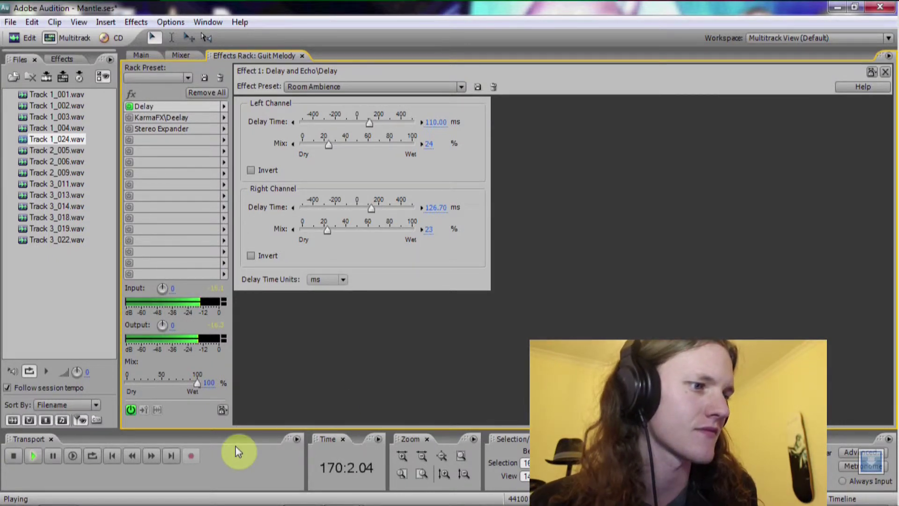
left_click(18, 454)
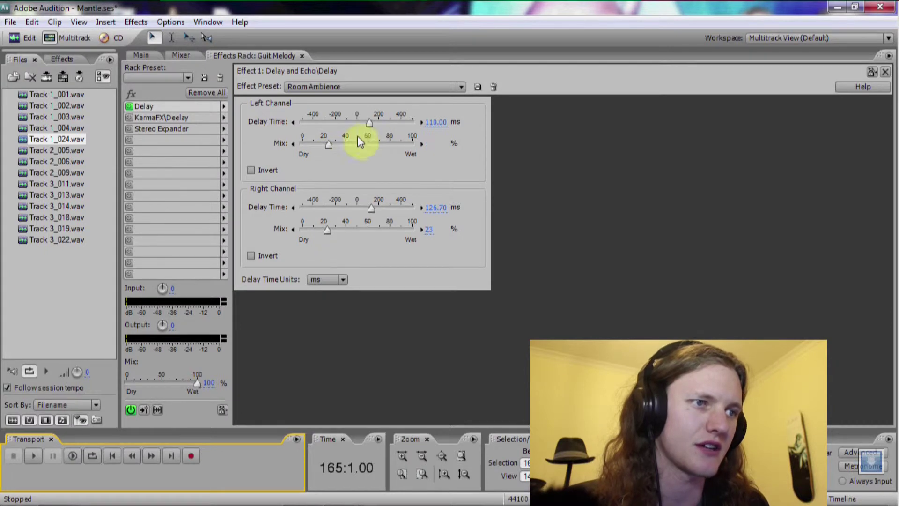
Set the left channel delay time to 21 ms and its mix to 100%
left_click_drag(370, 129, 360, 129)
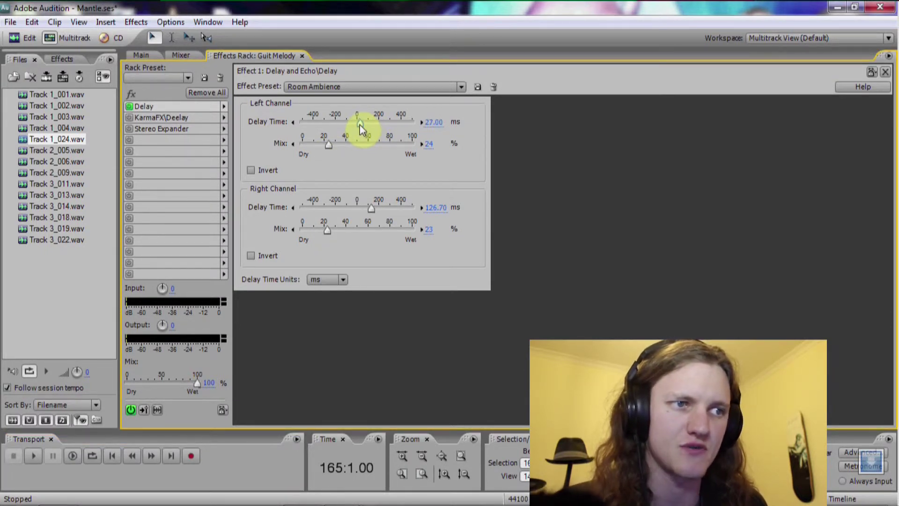
left_click(359, 124)
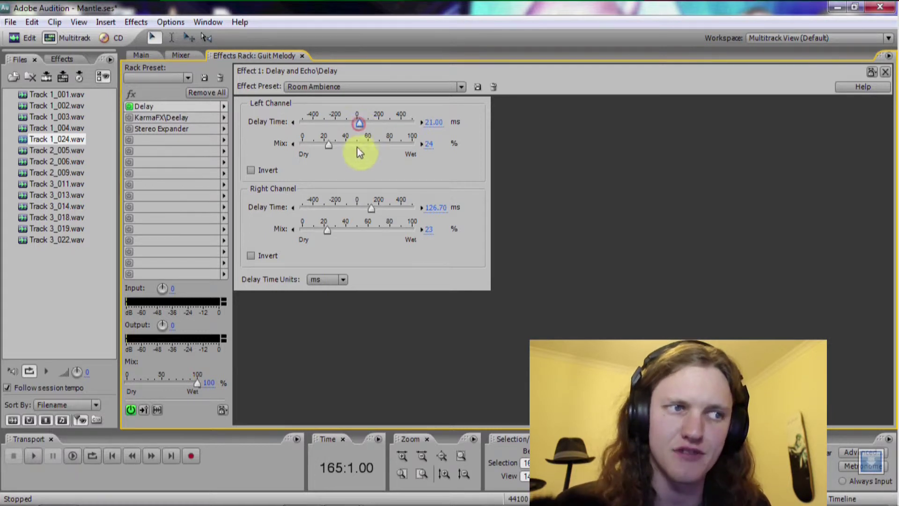
left_click_drag(327, 145, 428, 155)
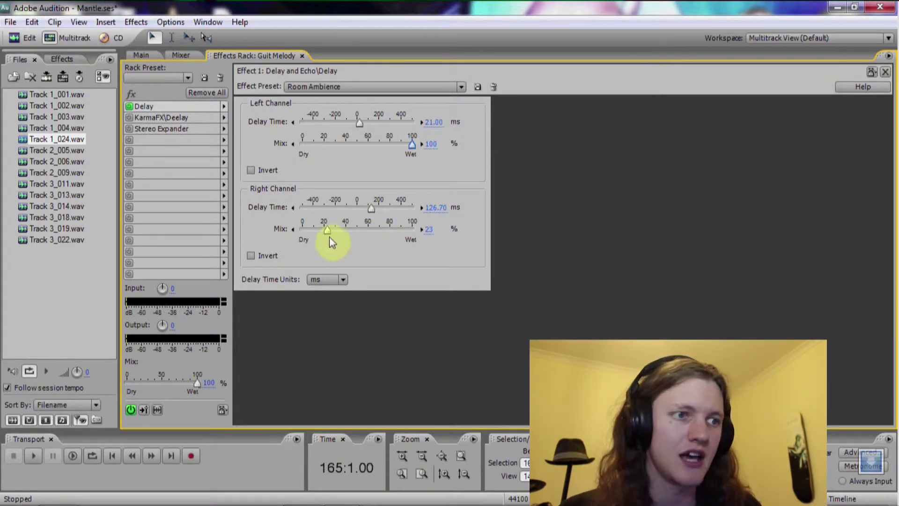
Set the right channel mix to 0% and its delay time to -249 ms
left_click_drag(329, 233, 289, 234)
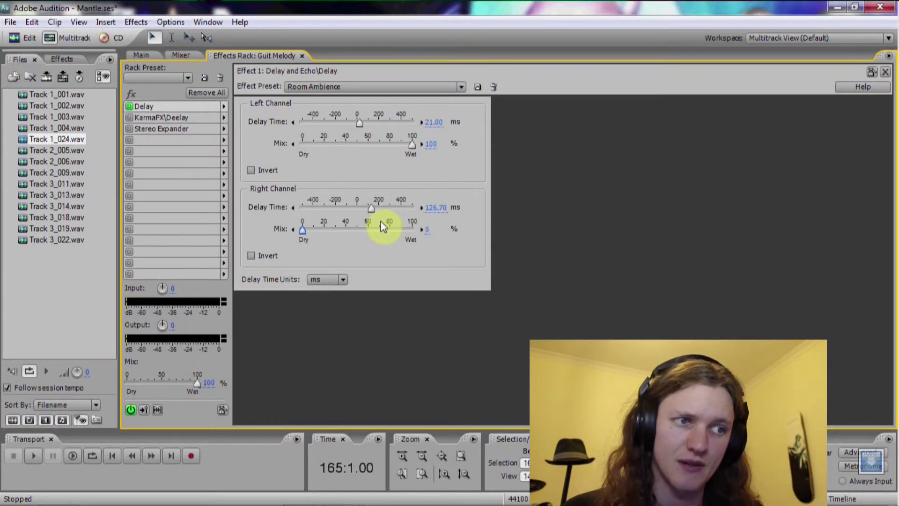
left_click_drag(367, 215, 371, 218)
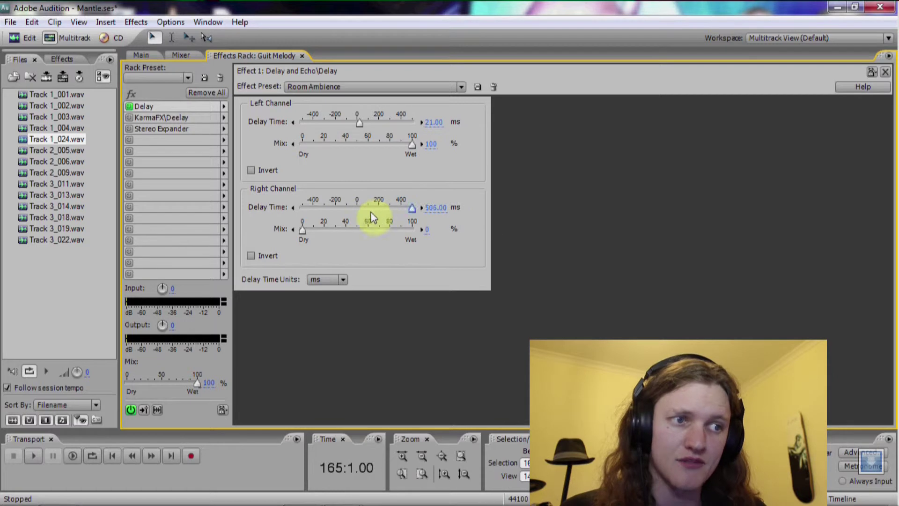
left_click_drag(412, 208, 330, 213)
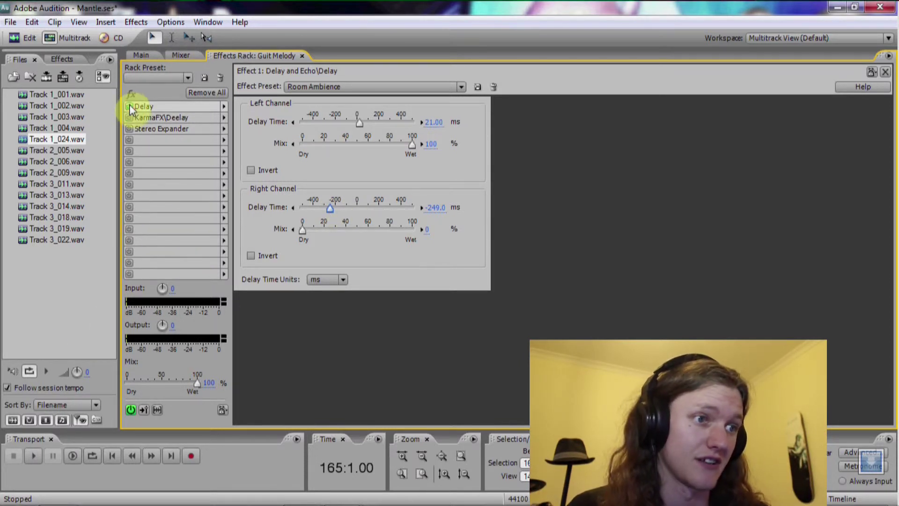
Play the session while toggling the Delay effect, stop, and return to the mixer view
left_click(33, 460)
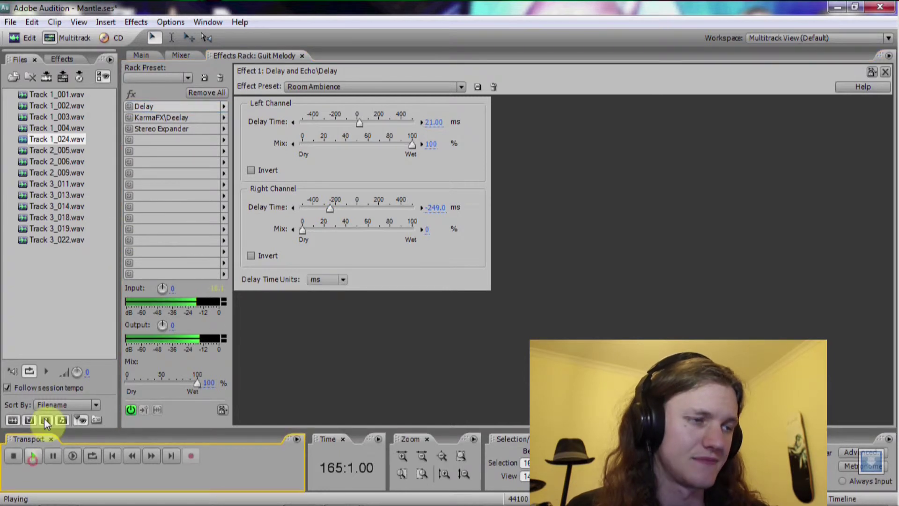
left_click(130, 111)
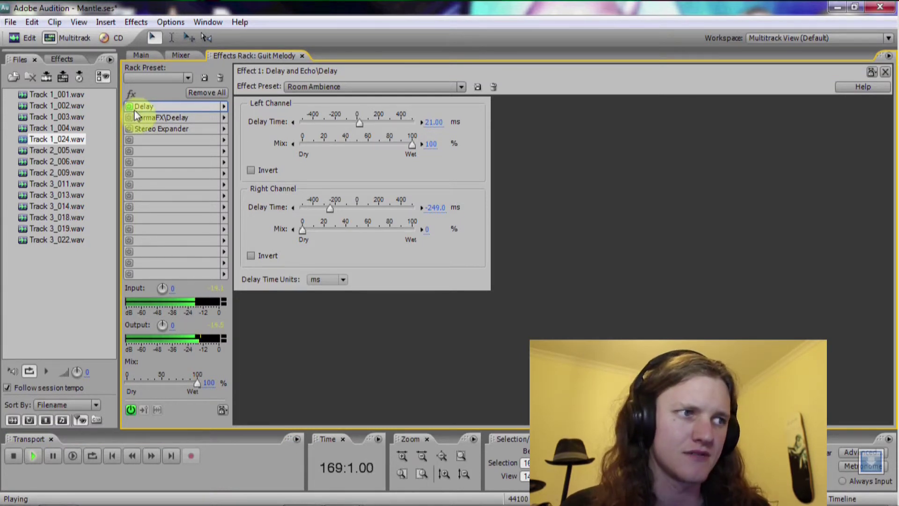
left_click(10, 461)
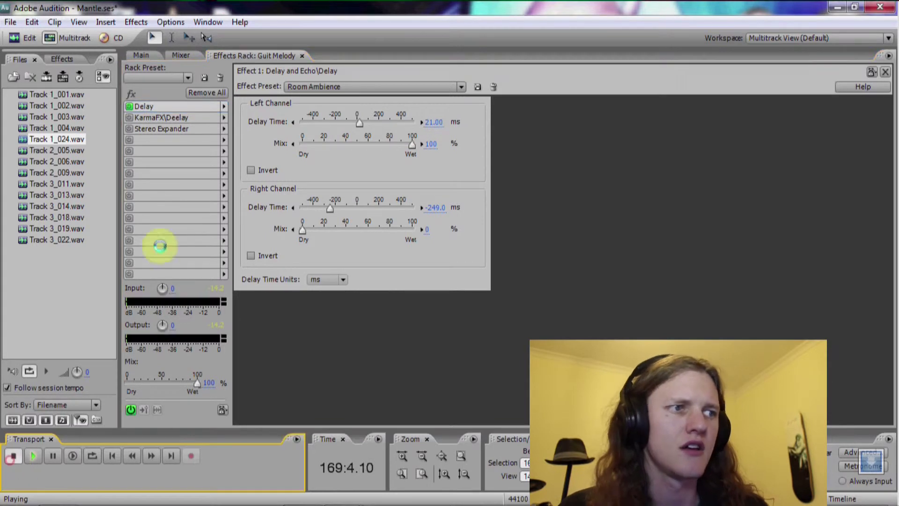
left_click(182, 56)
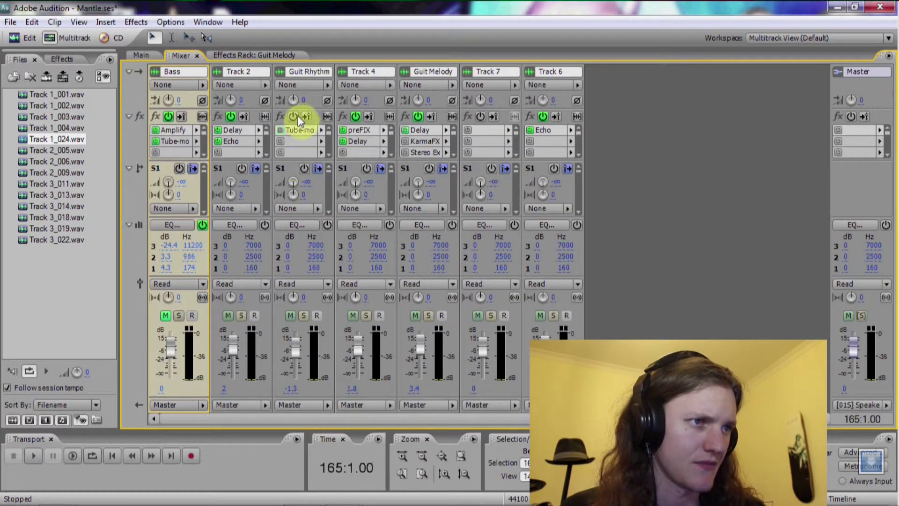
Mute Guit Rhythm, bring back the Guit Melody effects rack, and start playback
left_click(290, 315)
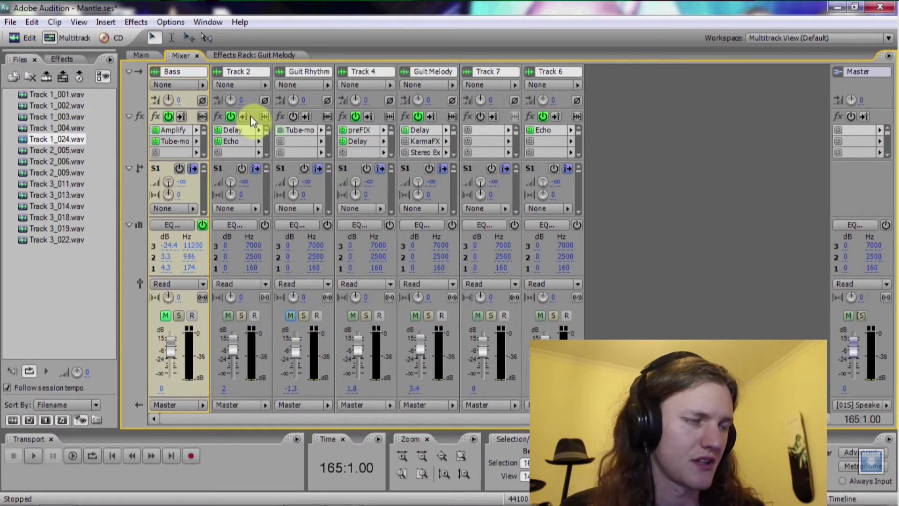
left_click(237, 55)
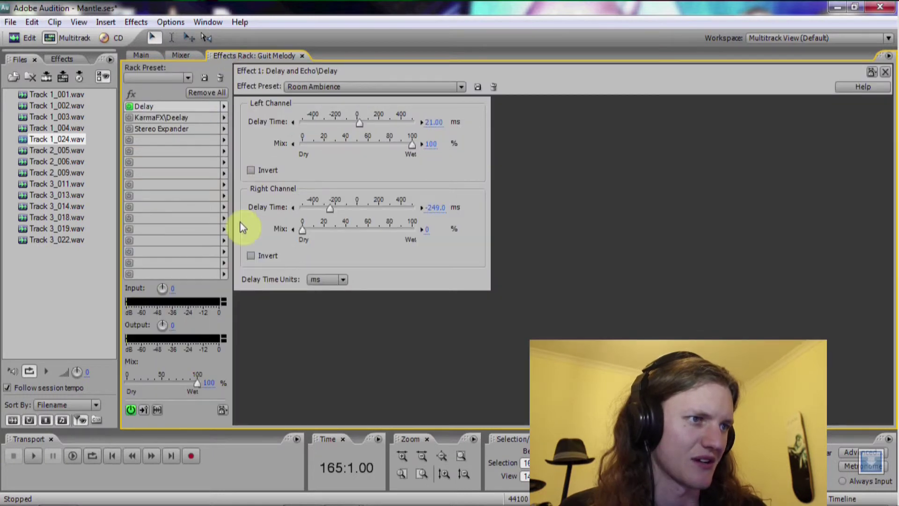
left_click(189, 55)
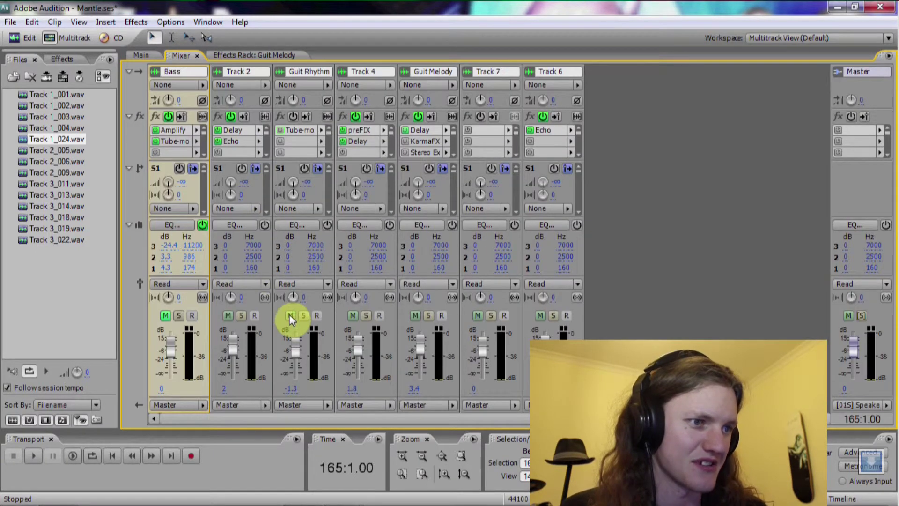
left_click(232, 55)
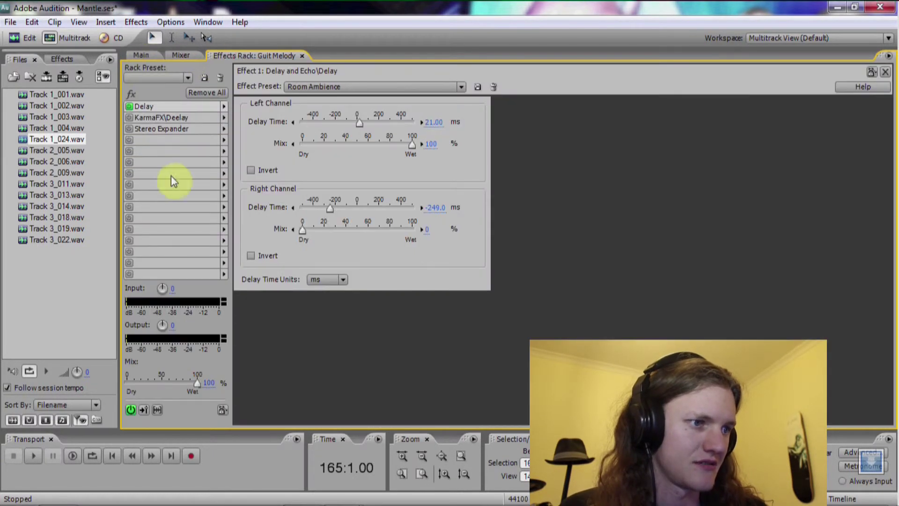
key("space")
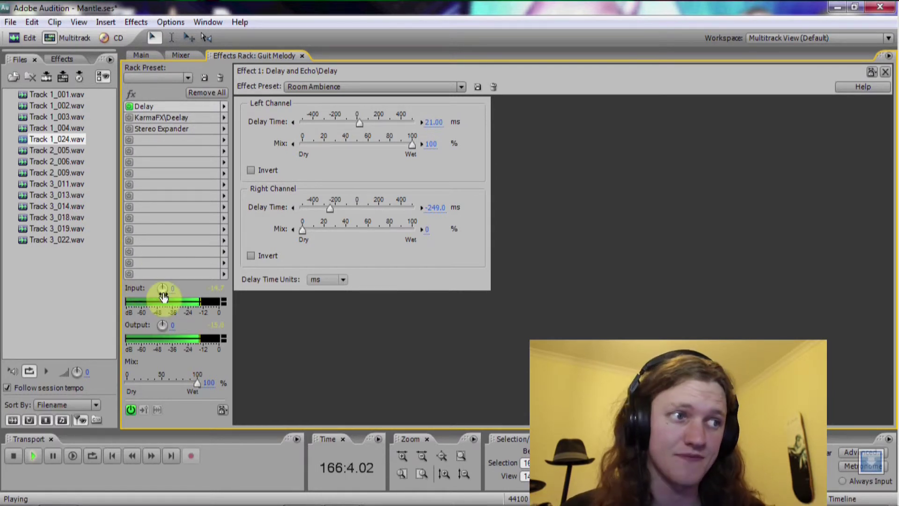
Switch the Delay effect off and back on during playback, then stop
left_click(128, 106)
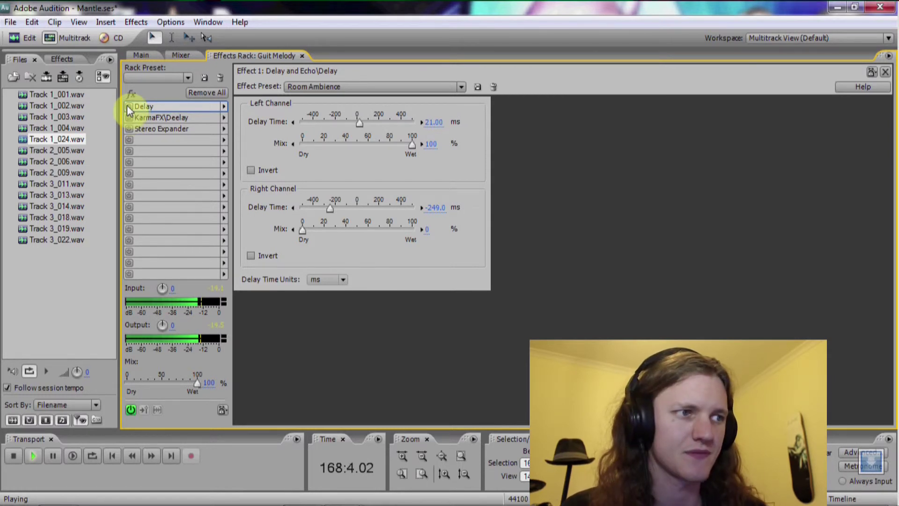
left_click(128, 105)
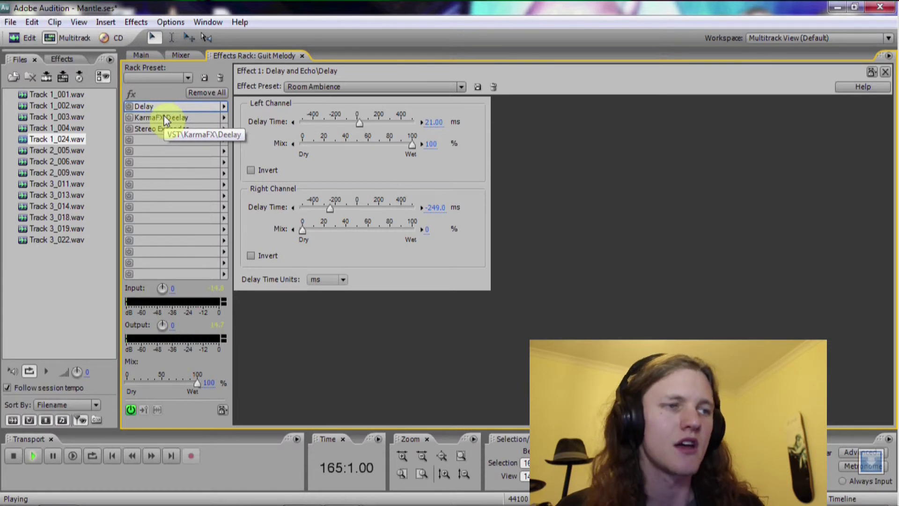
key("space")
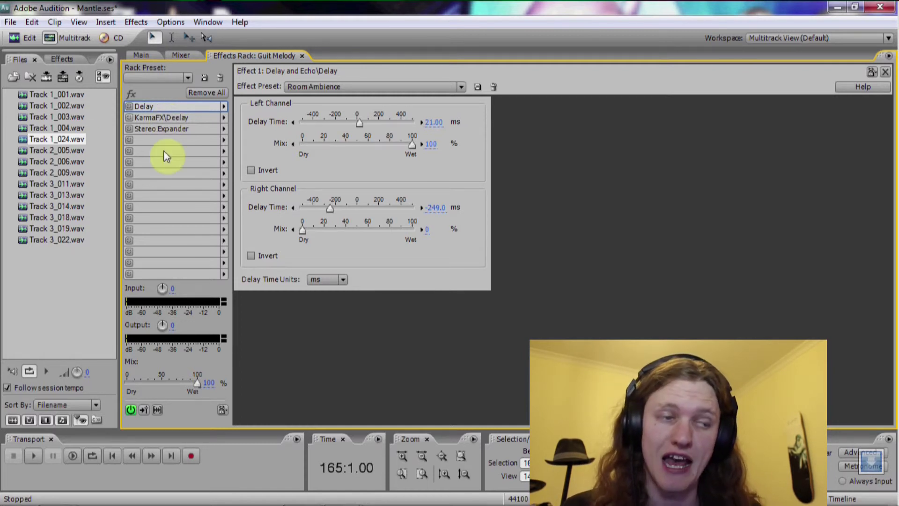
Set the right channel to 21 ms delay at 100% mix and the left mix to 0%
left_click_drag(330, 209, 361, 211)
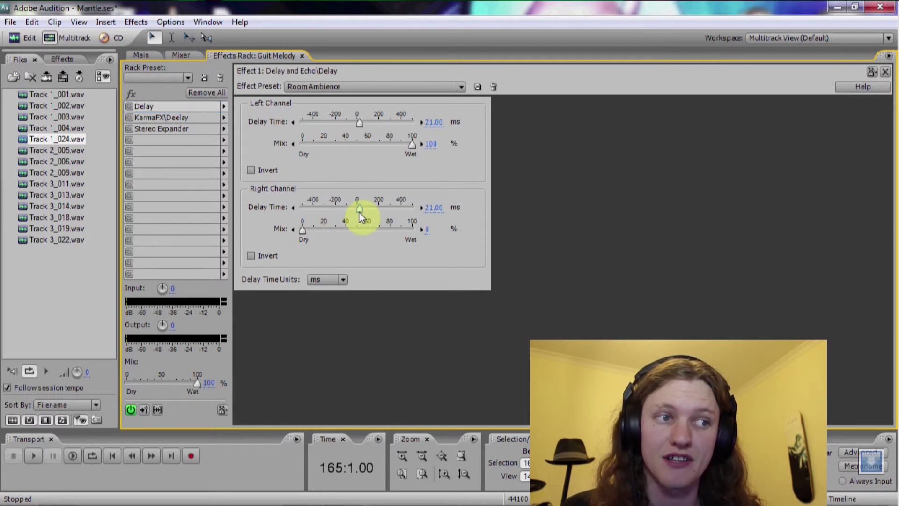
left_click_drag(302, 229, 413, 230)
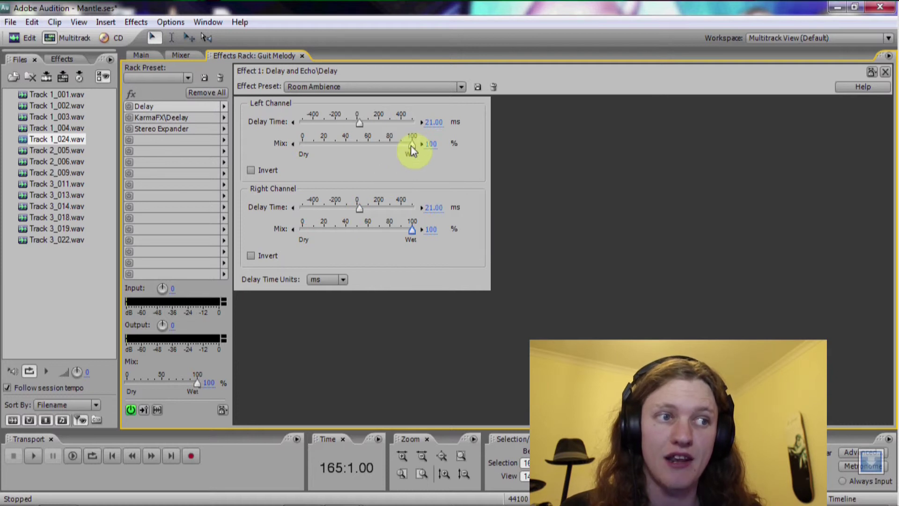
left_click_drag(412, 145, 272, 145)
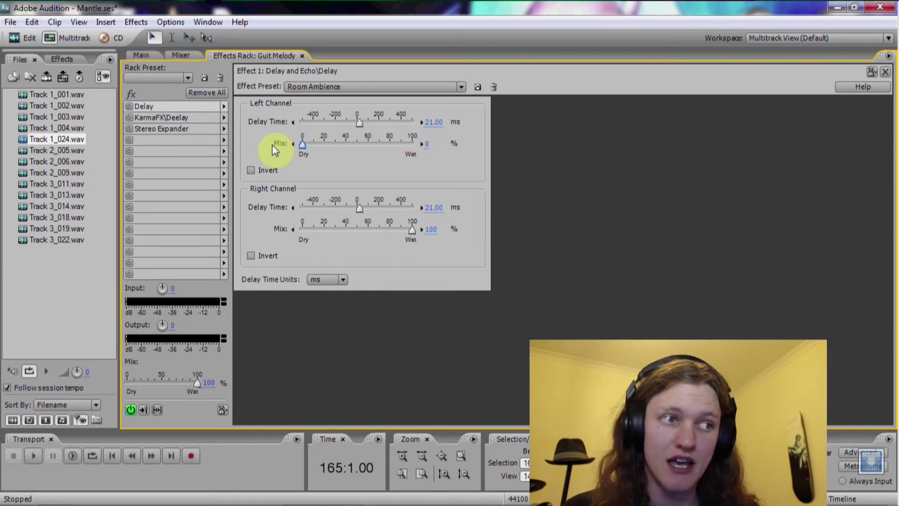